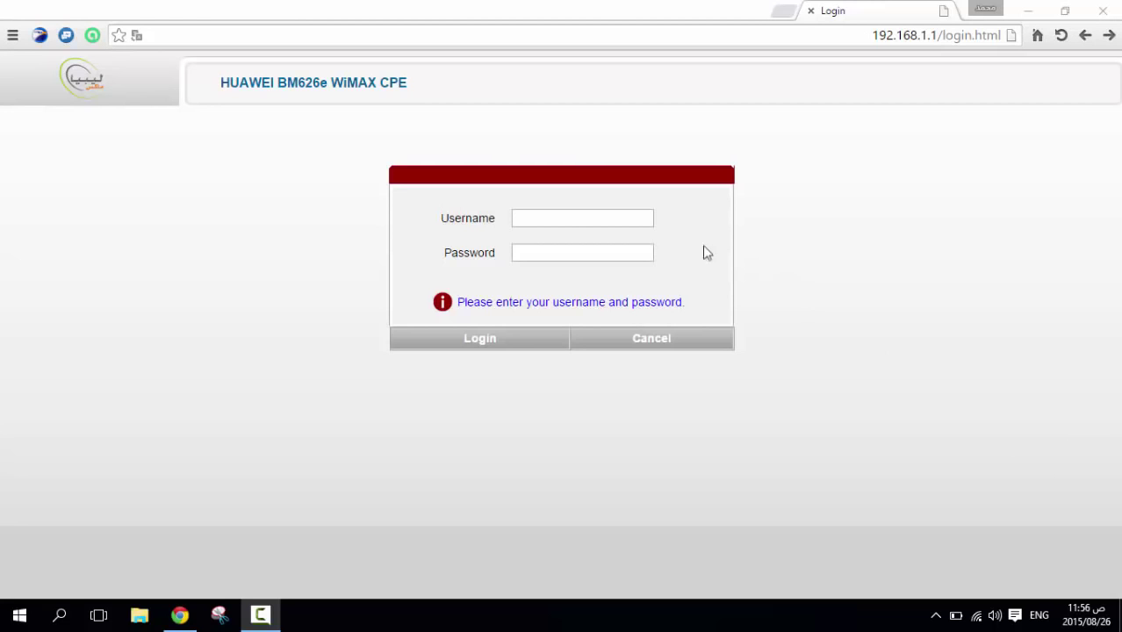
{"action": "left_click", "coordinate": [571, 219]}
{"action": "left_click", "coordinate": [913, 239]}
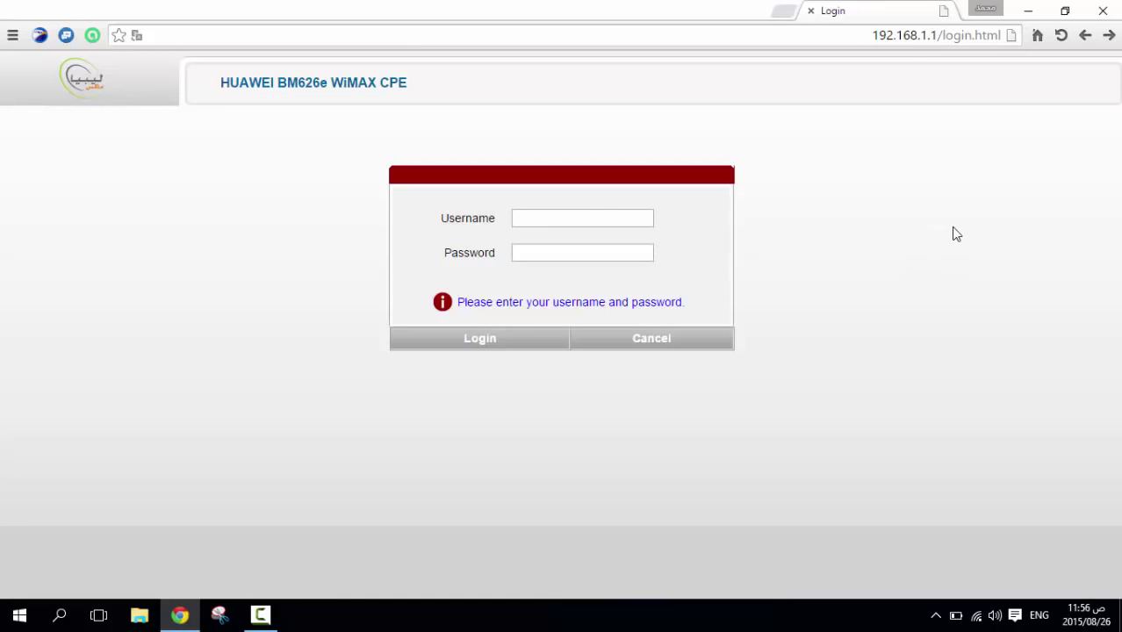
{"action": "left_click_drag", "start_coordinate": [859, 35], "coordinate": [925, 36]}
{"action": "left_click", "coordinate": [952, 108]}
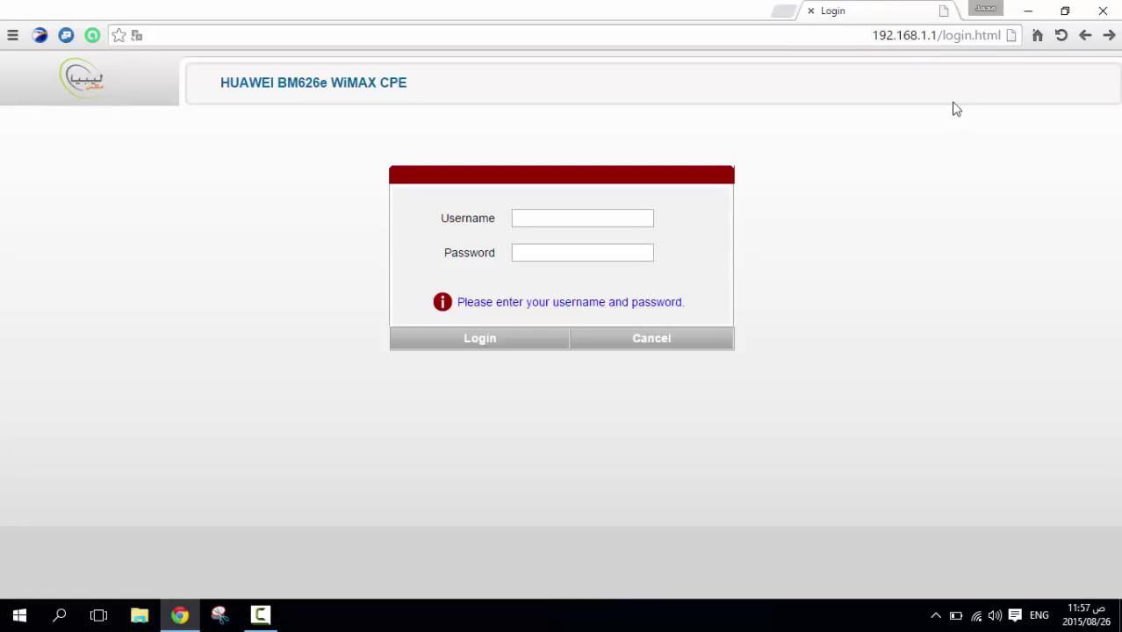
Load the router's login page at 192.168.1.1
{"action": "left_click", "coordinate": [933, 35]}
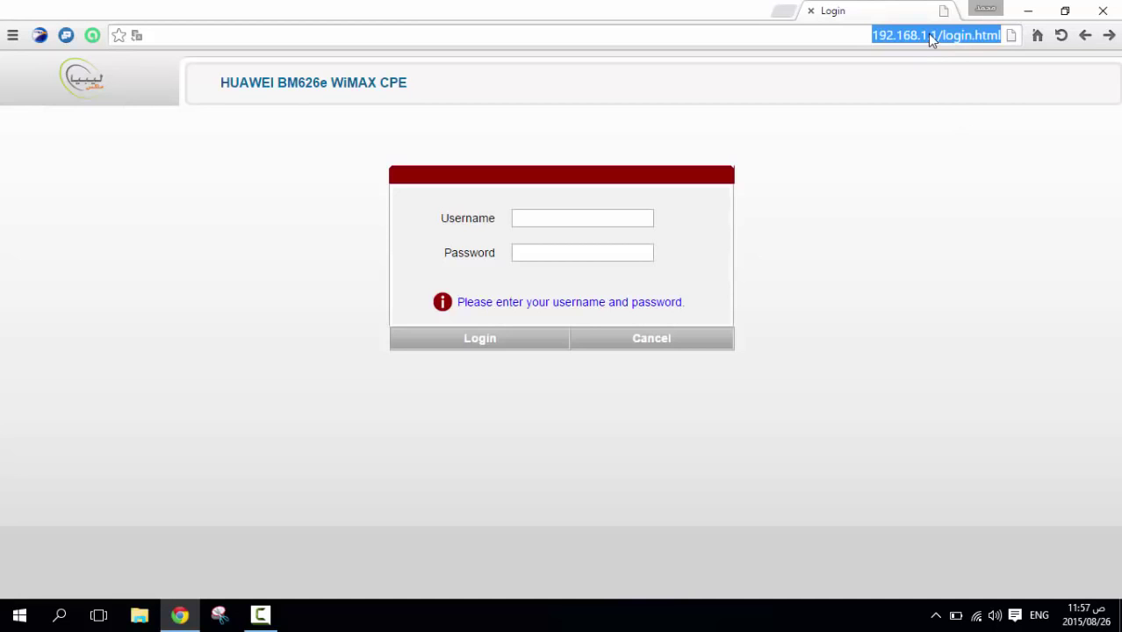
{"action": "type", "text": "1"}
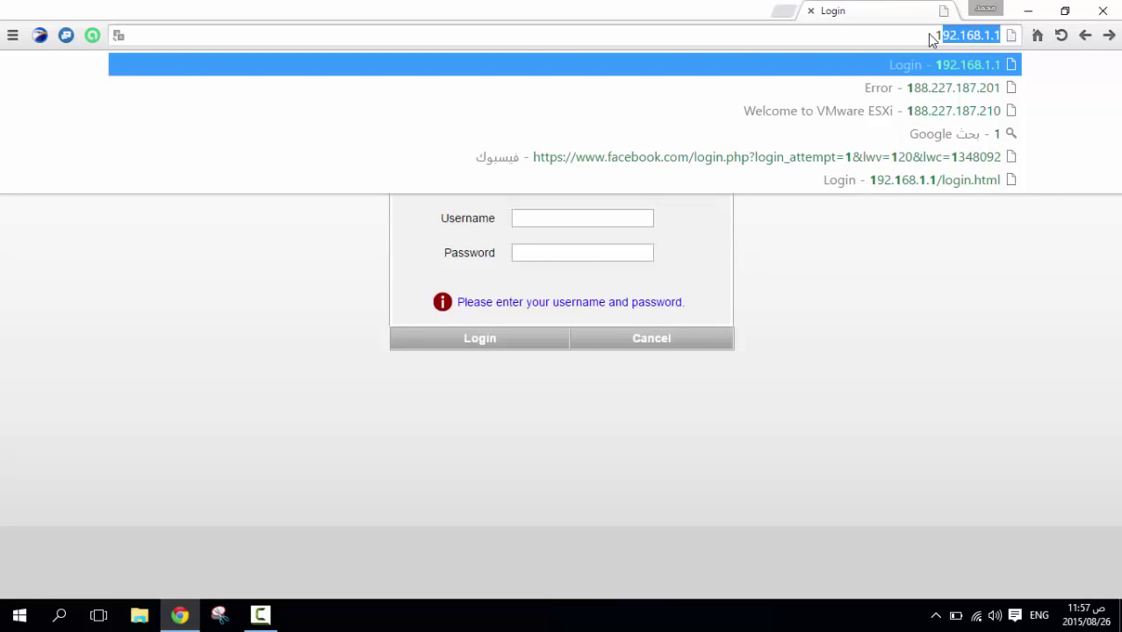
{"action": "key", "text": "Return"}
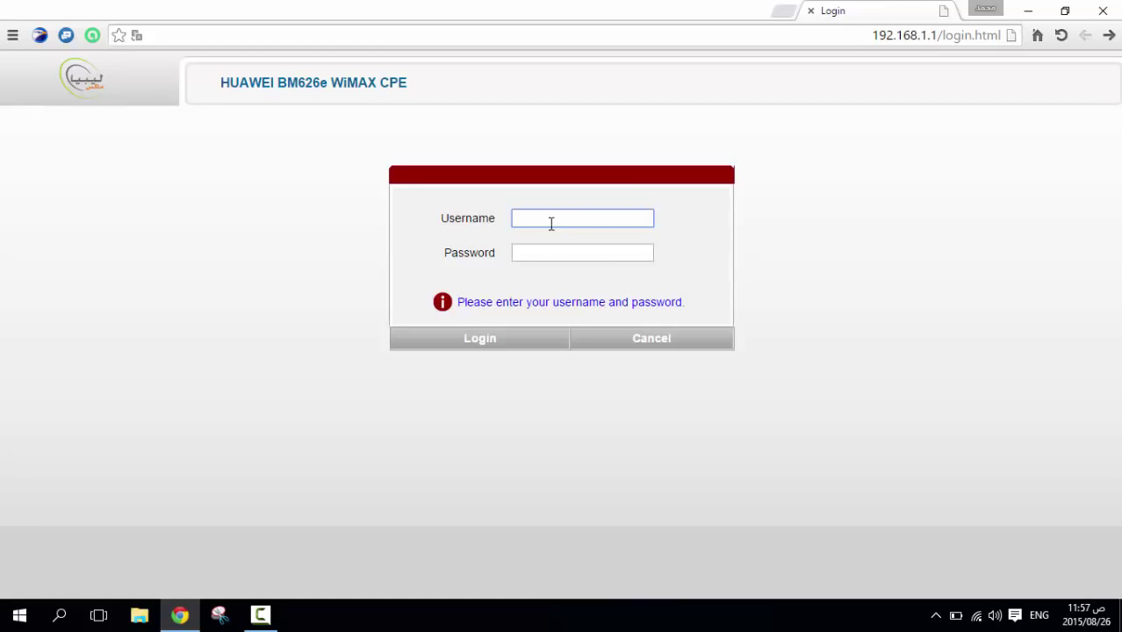
Log in to the router with the username admin and the account password
{"action": "type", "text": "dmin"}
{"action": "left_click", "coordinate": [553, 253]}
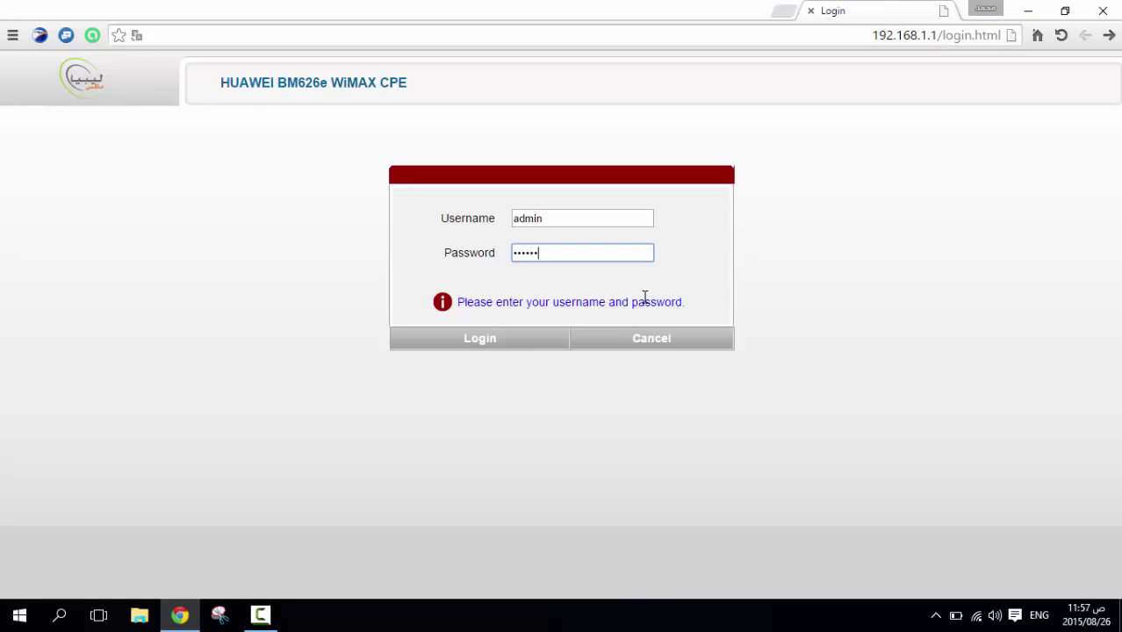
{"action": "key", "text": "Return"}
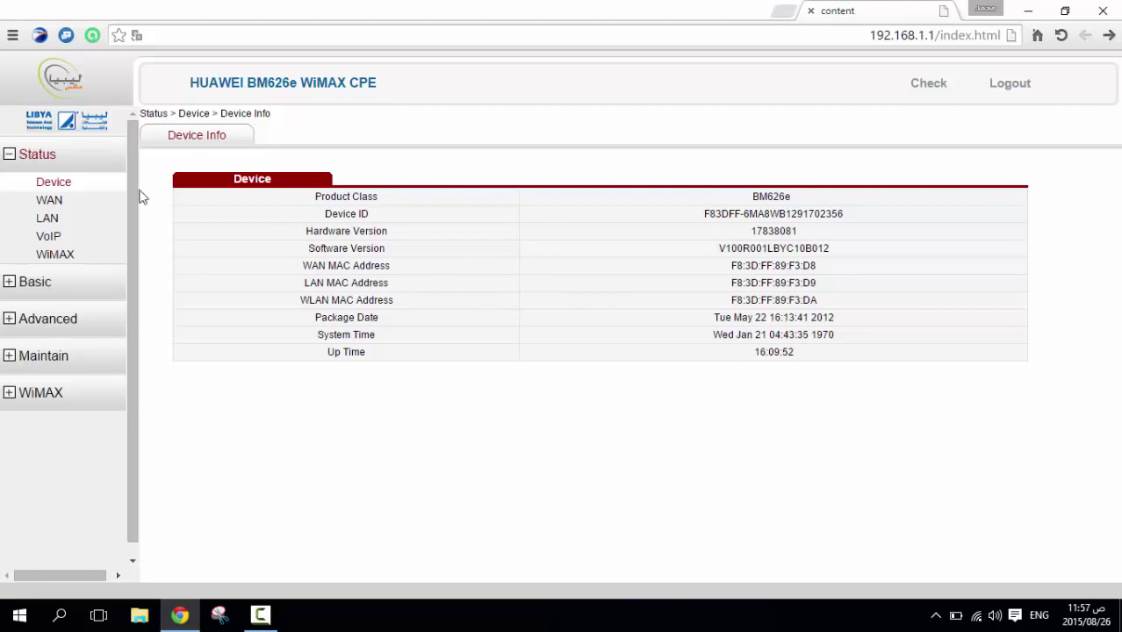
Open the router's WLAN settings within the Basic LAN configuration
{"action": "left_click", "coordinate": [41, 285]}
{"action": "left_click", "coordinate": [48, 238]}
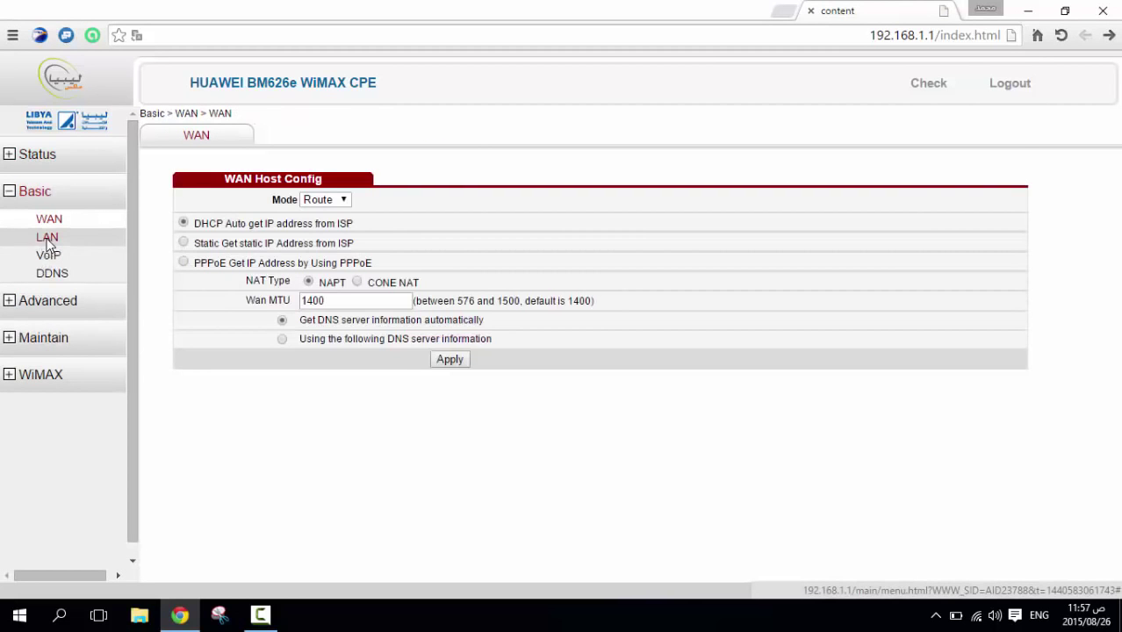
{"action": "left_click", "coordinate": [309, 135]}
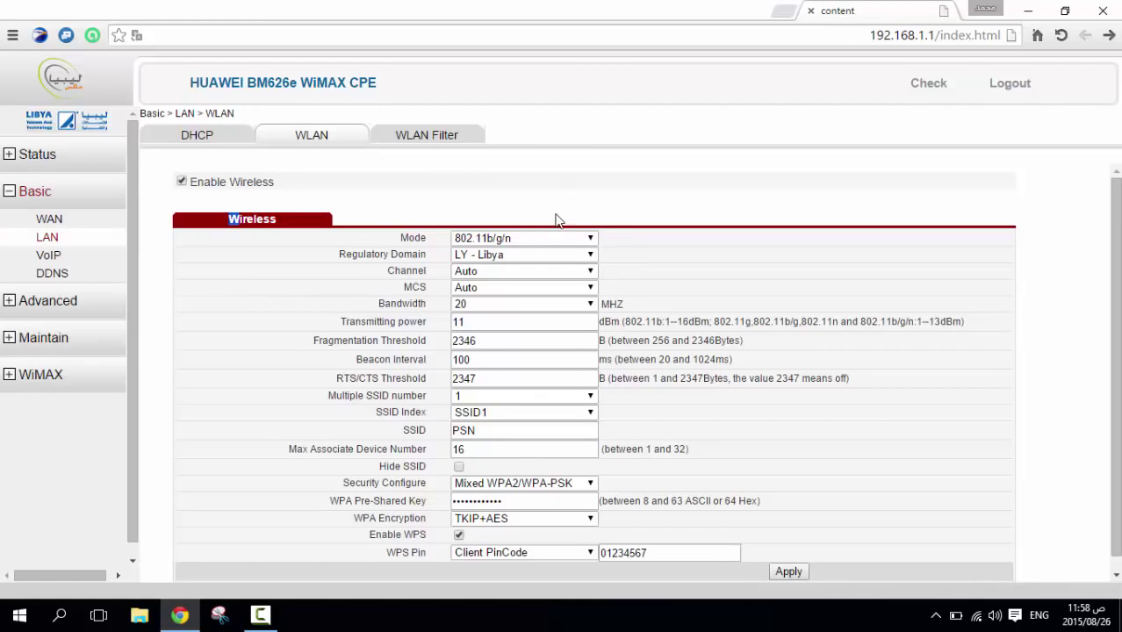
Examine the SSID and WPA Pre-Shared Key fields in the wireless settings
{"action": "scroll", "coordinate": [651, 311], "scroll_direction": "down", "scroll_amount": 1}
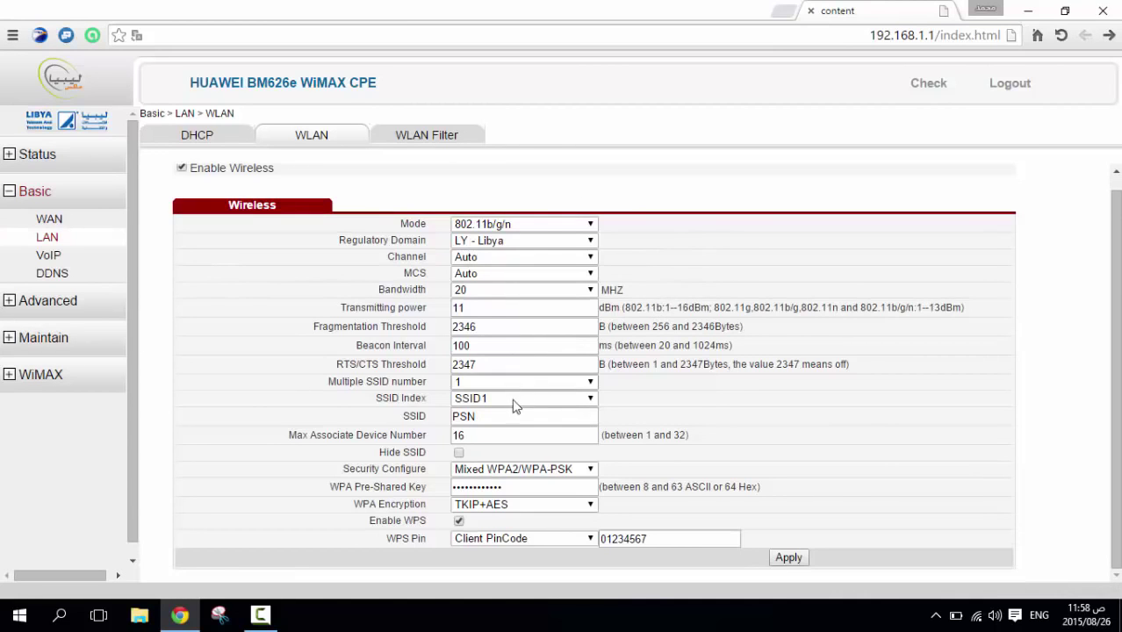
{"action": "double_click", "coordinate": [485, 417]}
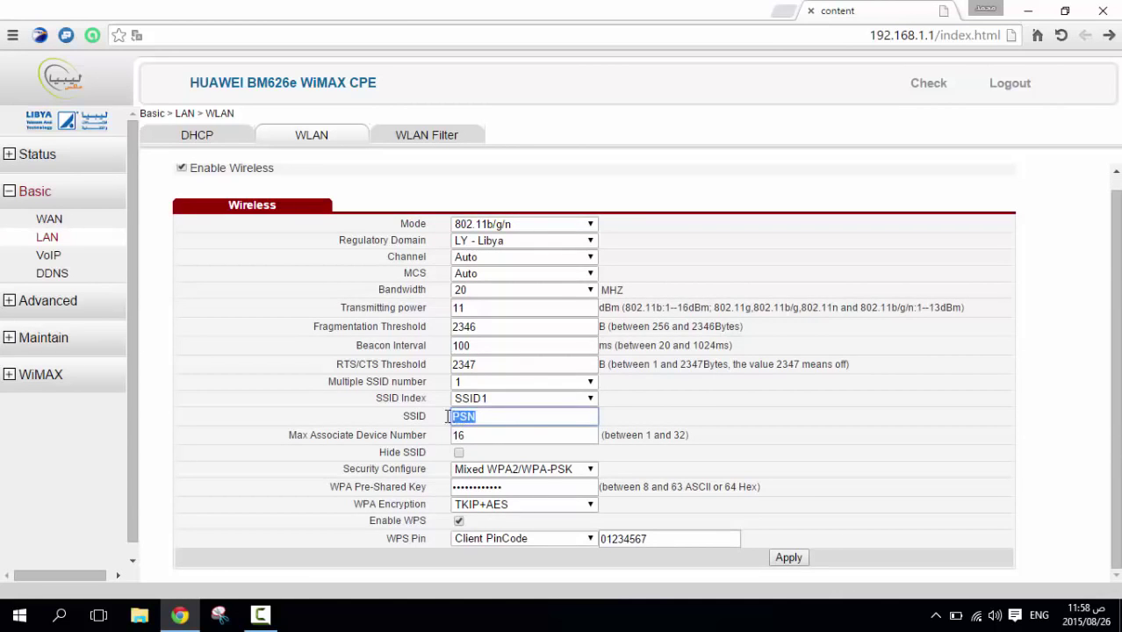
{"action": "left_click", "coordinate": [499, 417]}
{"action": "left_click_drag", "start_coordinate": [453, 486], "coordinate": [498, 485]}
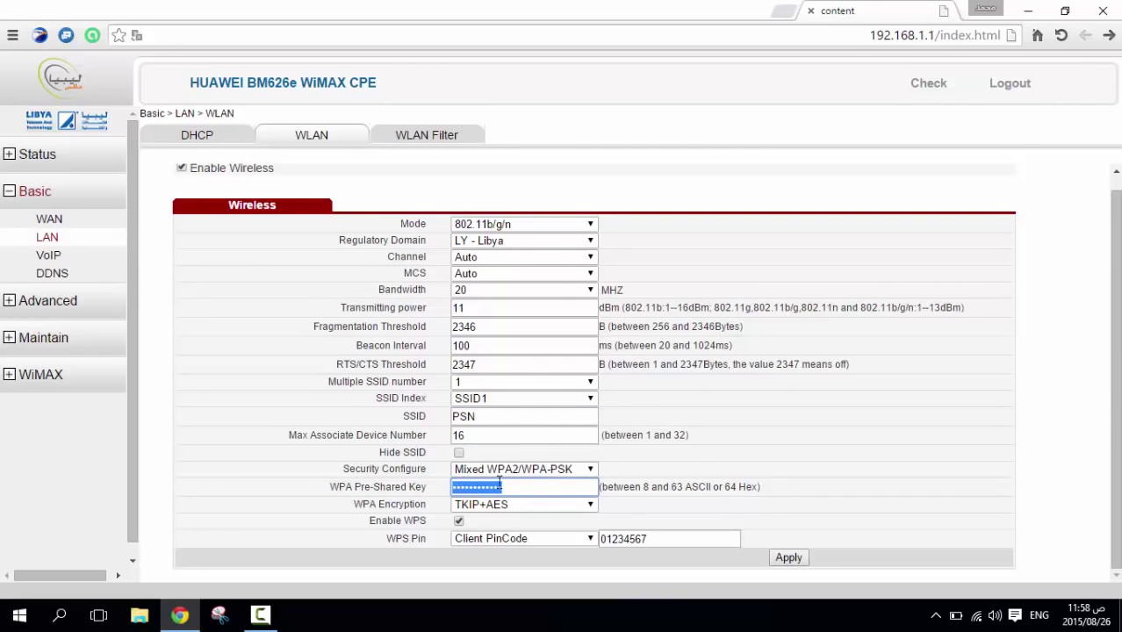
{"action": "left_click", "coordinate": [513, 487]}
Set the wireless network's Security Configure option to NONE and apply the change
{"action": "left_click", "coordinate": [537, 472]}
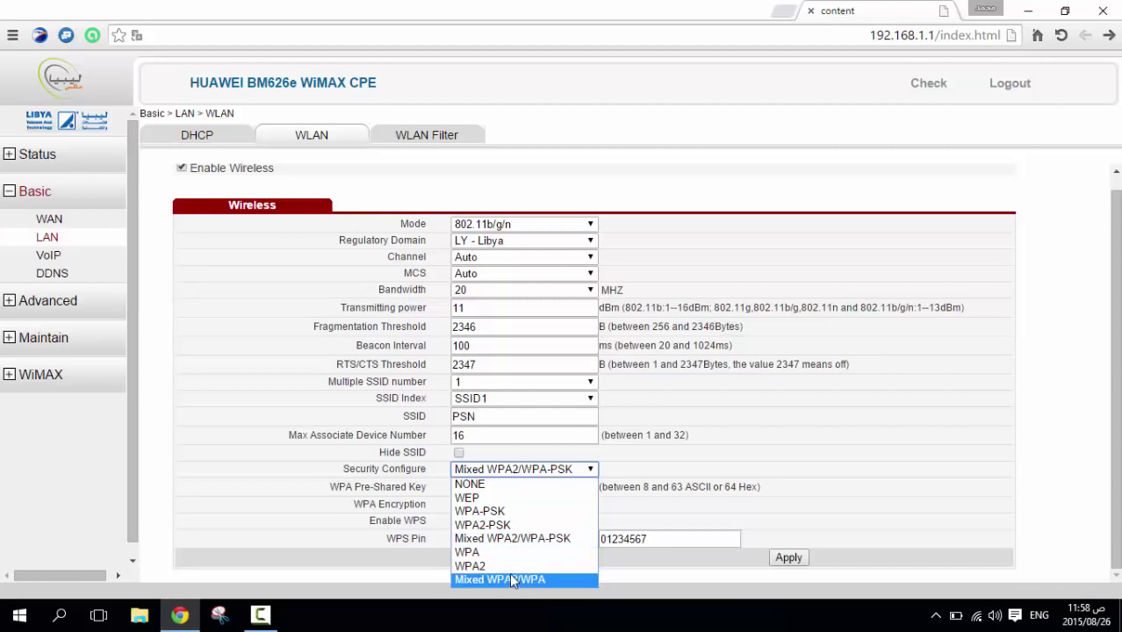
{"action": "left_click", "coordinate": [503, 495]}
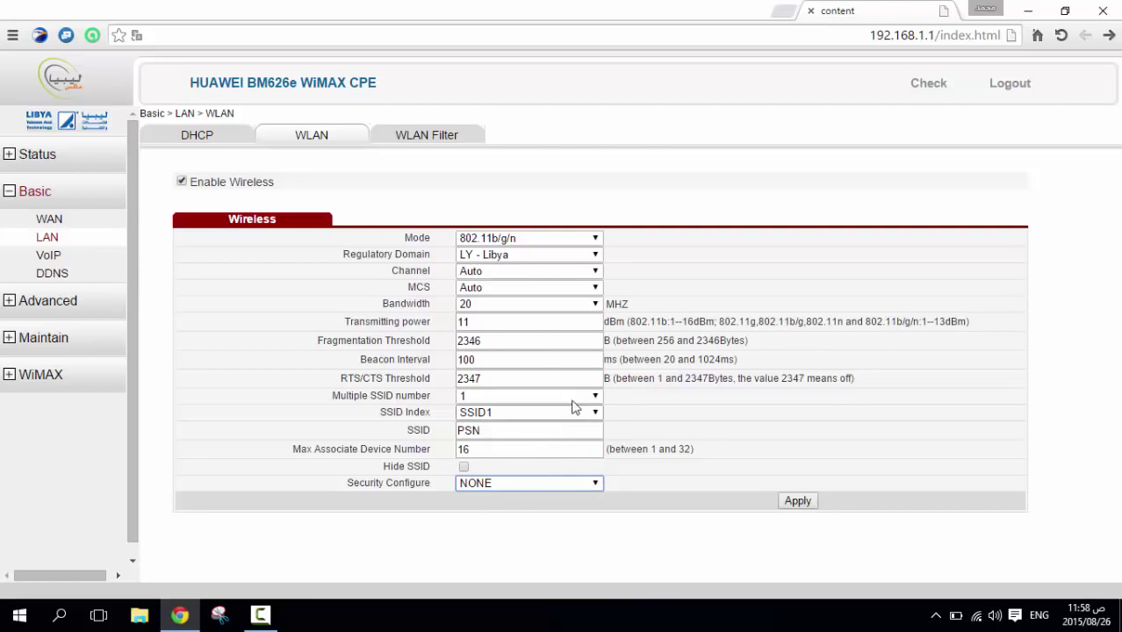
{"action": "left_click", "coordinate": [518, 483]}
{"action": "left_click", "coordinate": [516, 486]}
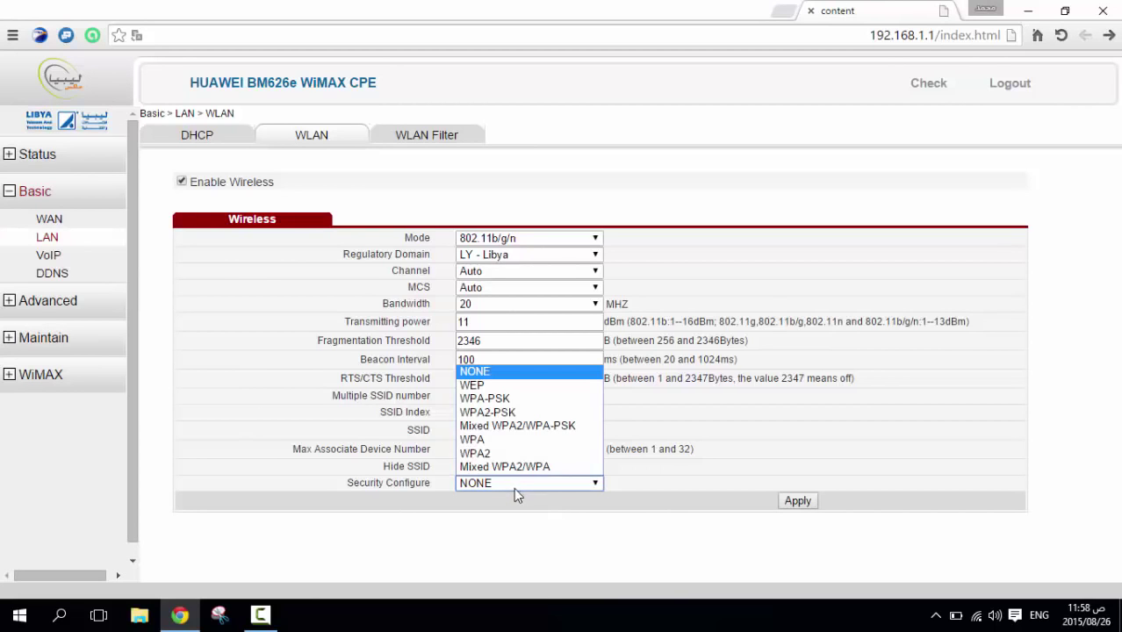
{"action": "left_click", "coordinate": [505, 372]}
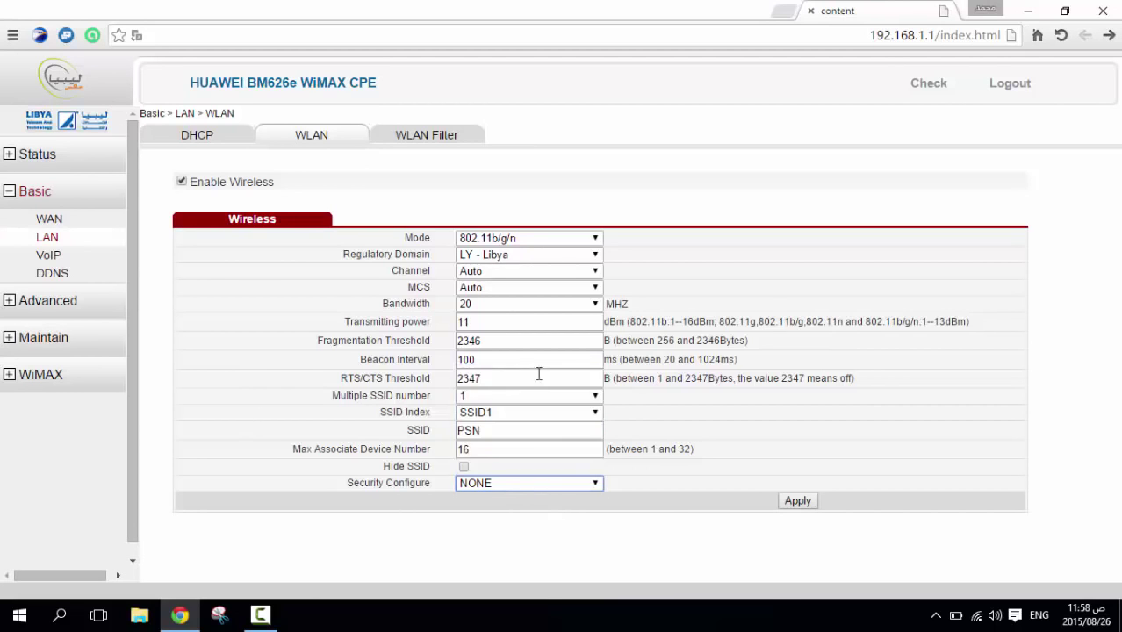
{"action": "left_click", "coordinate": [792, 501]}
{"action": "left_click", "coordinate": [797, 504]}
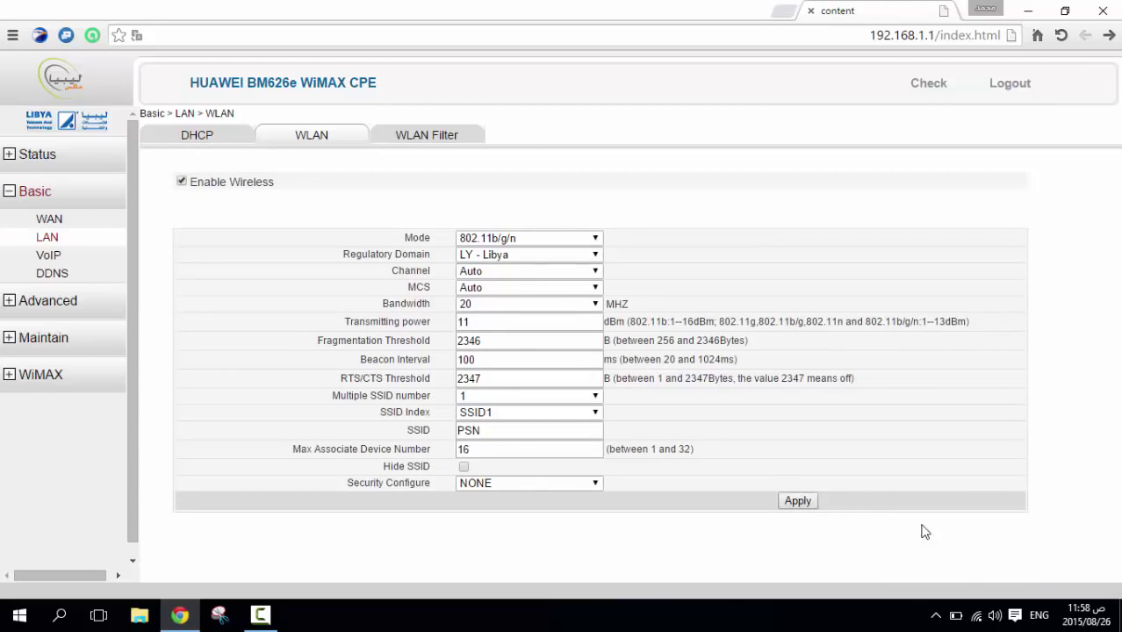
Connect the computer to the unsecured PSN Wi-Fi network and check its connection status
{"action": "left_click", "coordinate": [975, 618]}
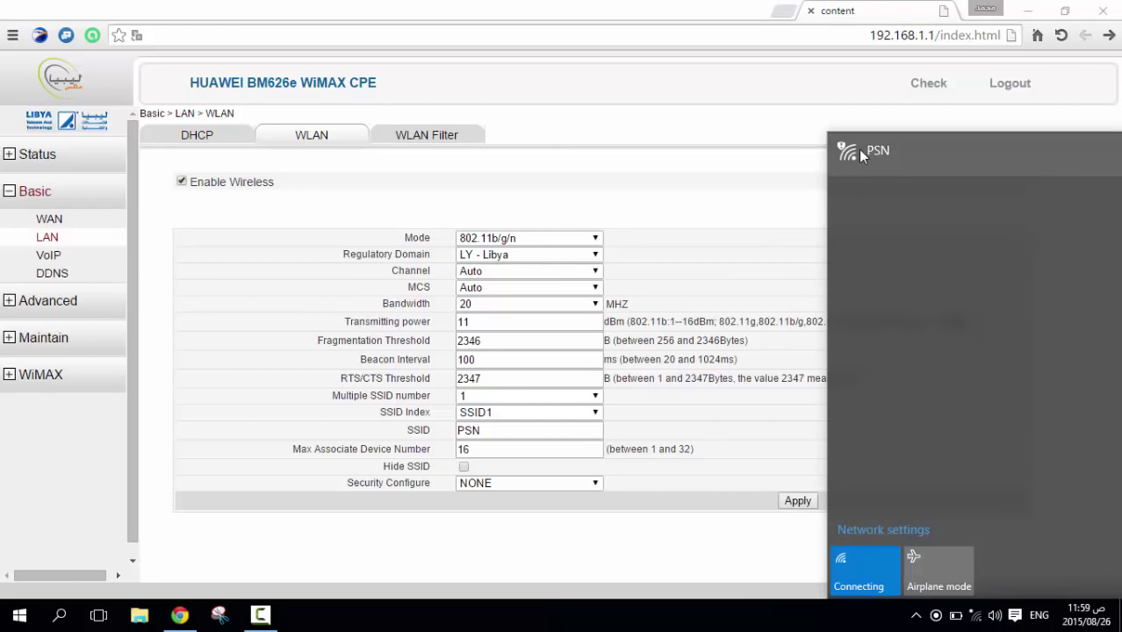
{"action": "left_click", "coordinate": [858, 150]}
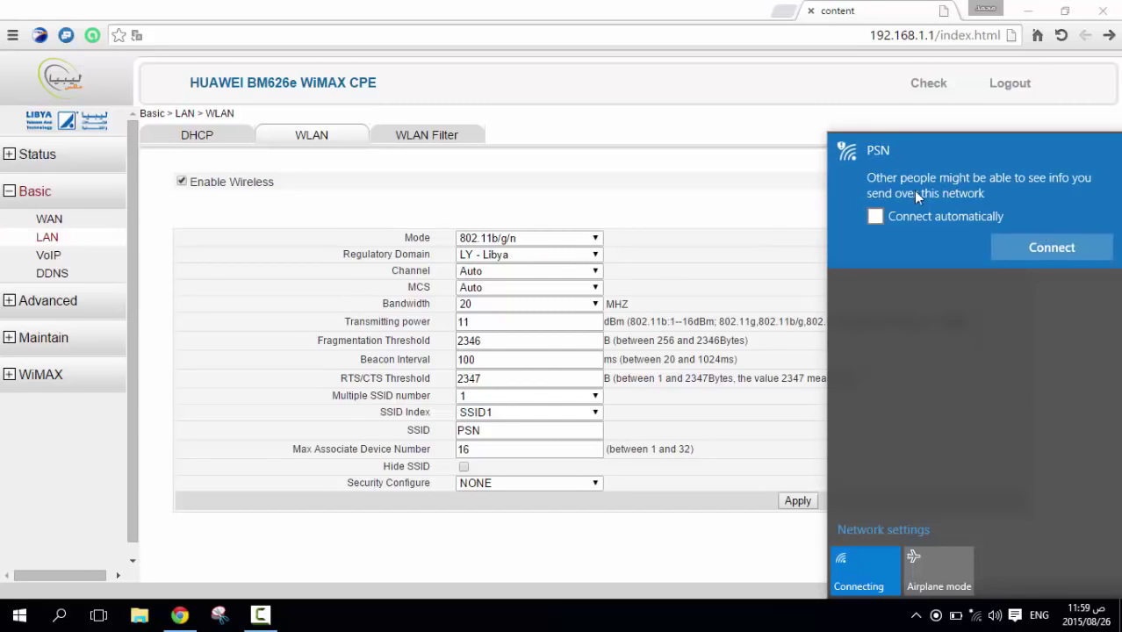
{"action": "left_click", "coordinate": [1027, 252]}
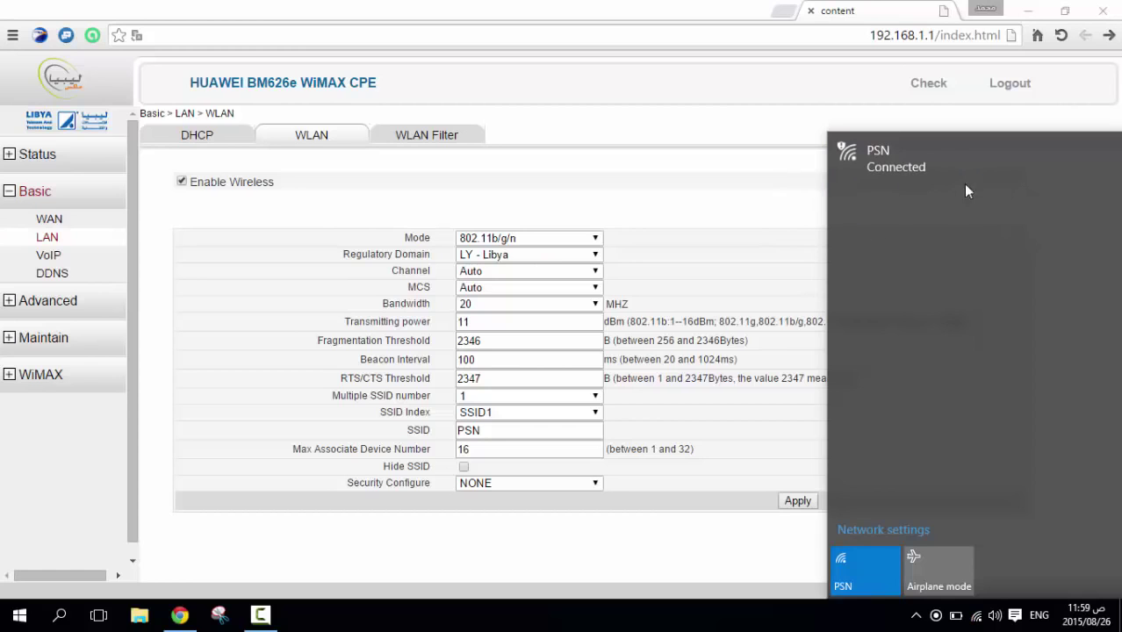
{"action": "left_click", "coordinate": [757, 164]}
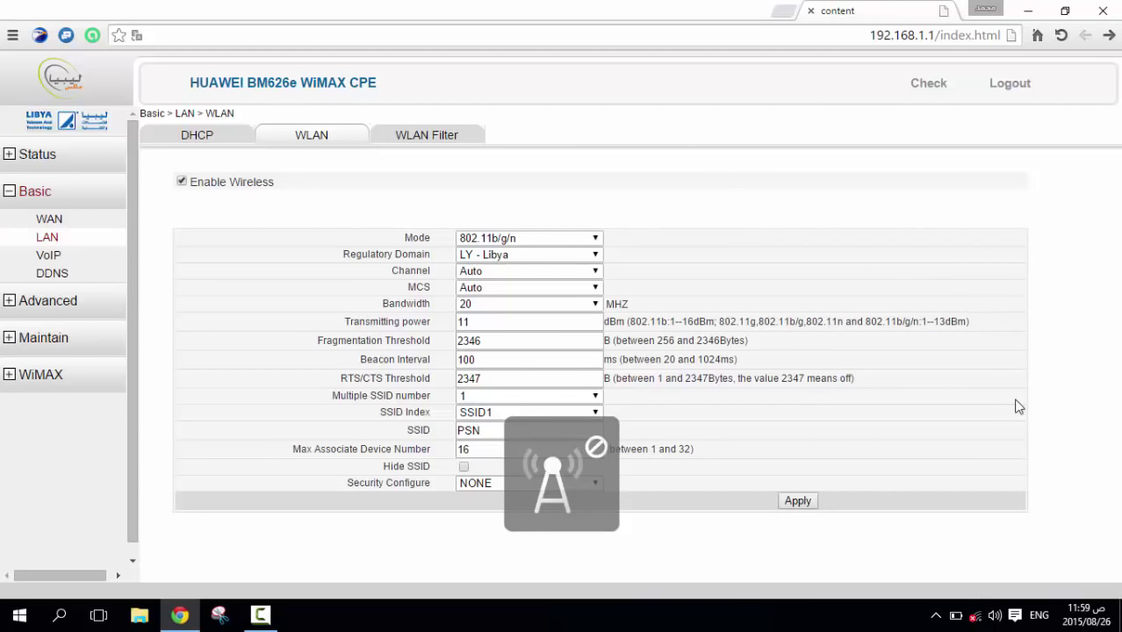
{"action": "left_click", "coordinate": [975, 615]}
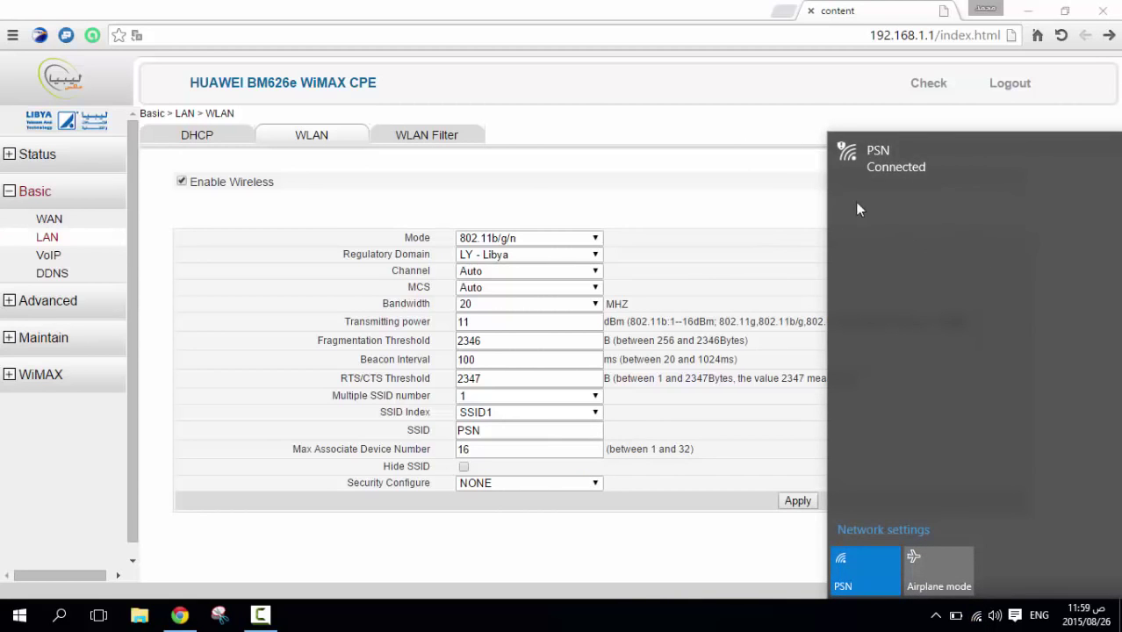
{"action": "left_click", "coordinate": [783, 187]}
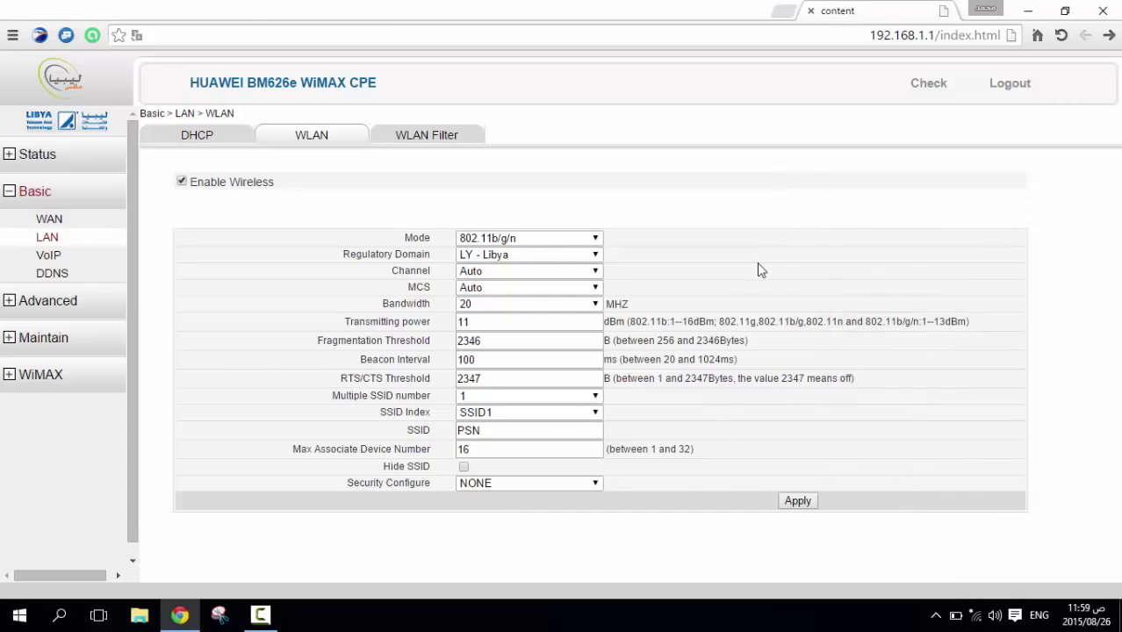
Try to switch the Security Configure option to Mixed WPA2/WPA-PSK and apply it
{"action": "left_click", "coordinate": [582, 484]}
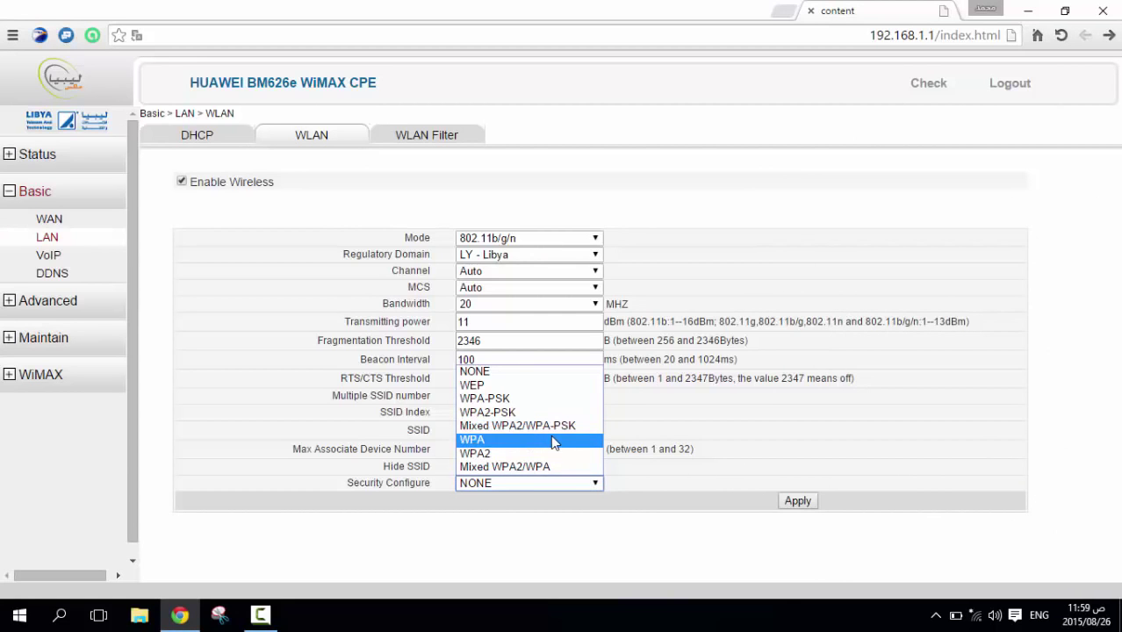
{"action": "left_click", "coordinate": [553, 441]}
{"action": "left_click", "coordinate": [545, 483]}
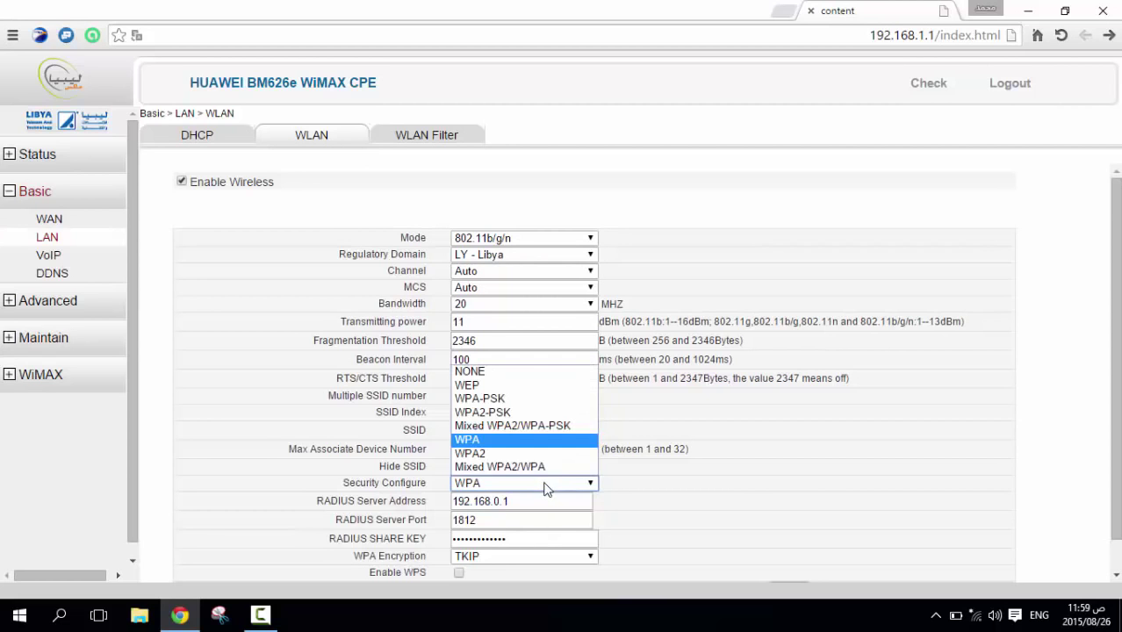
{"action": "left_click", "coordinate": [516, 425]}
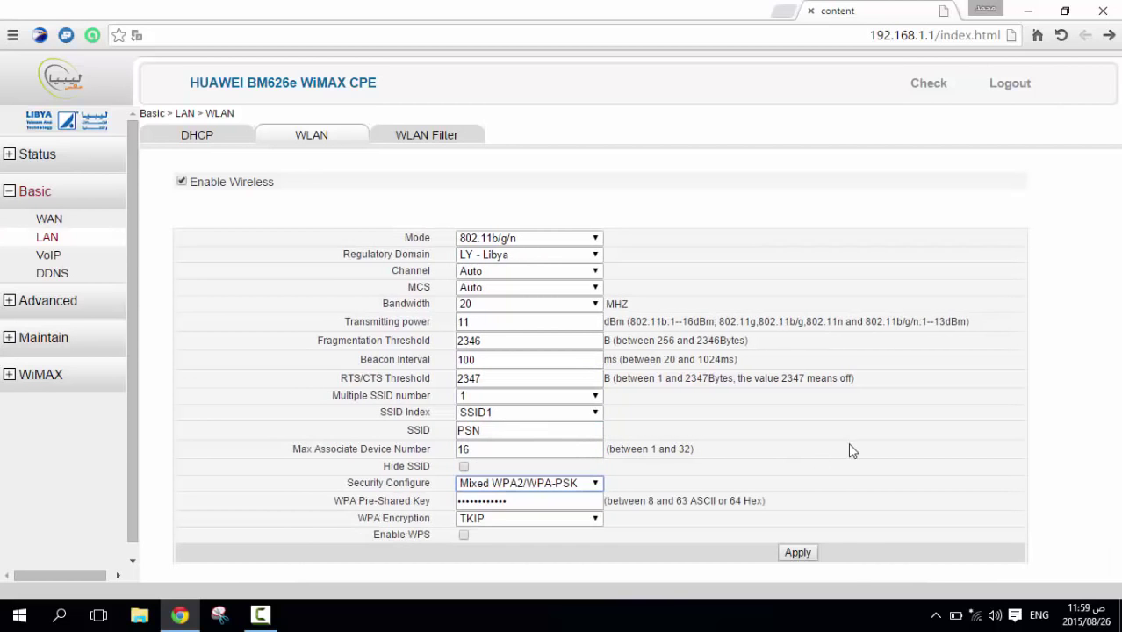
{"action": "left_click", "coordinate": [796, 555]}
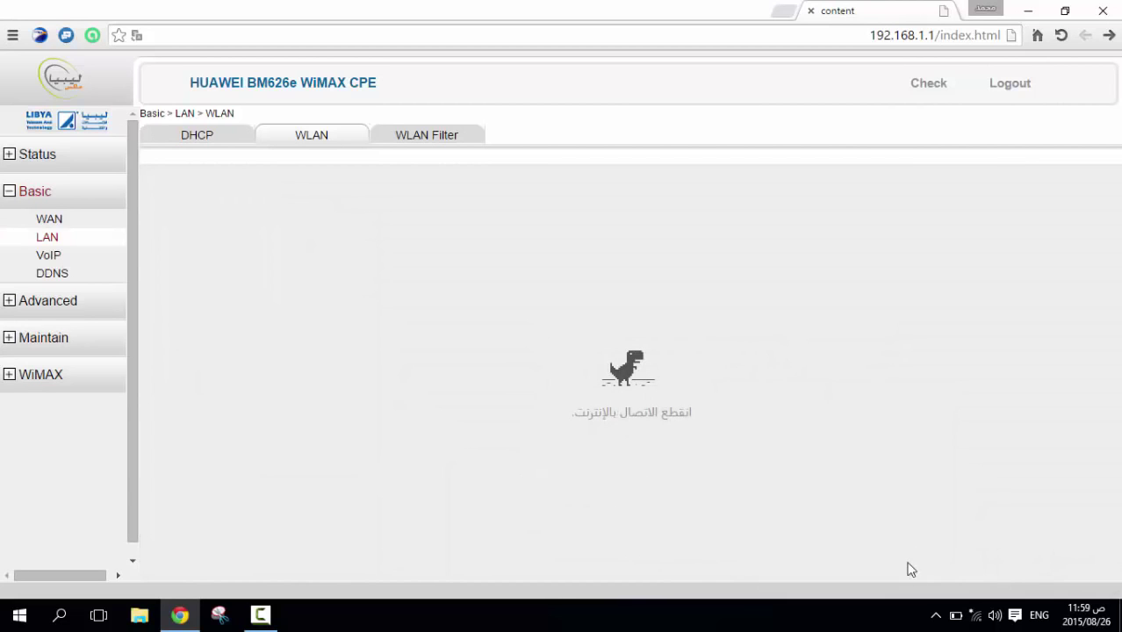
Reconnect the computer to the PSN Wi-Fi network
{"action": "left_click", "coordinate": [976, 615]}
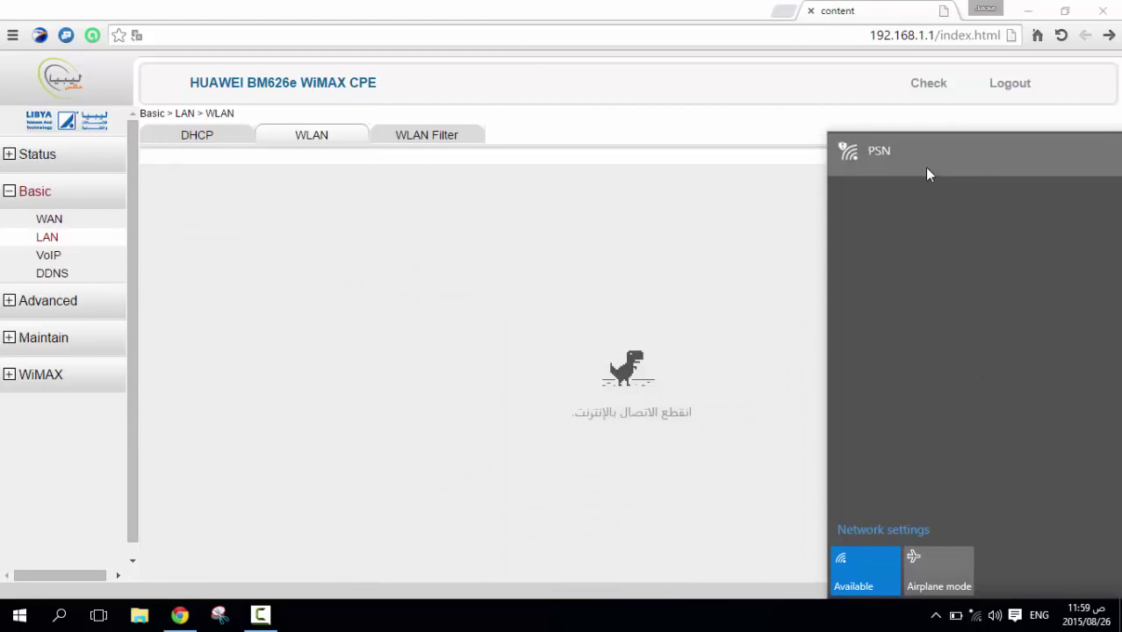
{"action": "left_click", "coordinate": [927, 168]}
{"action": "left_click", "coordinate": [1022, 244]}
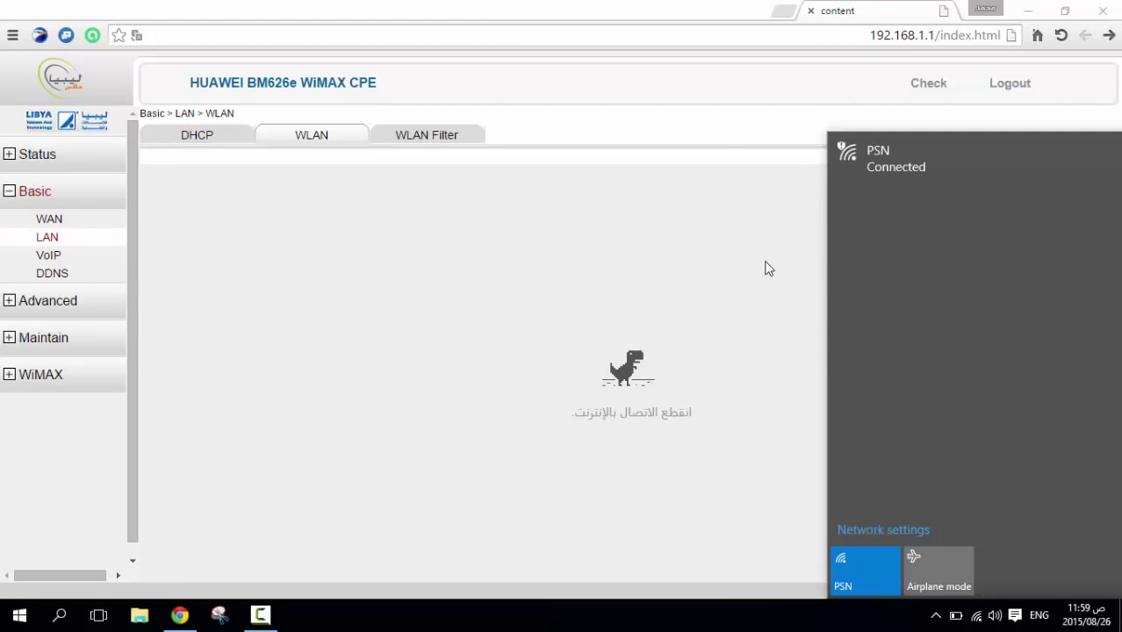
{"action": "left_click", "coordinate": [737, 163]}
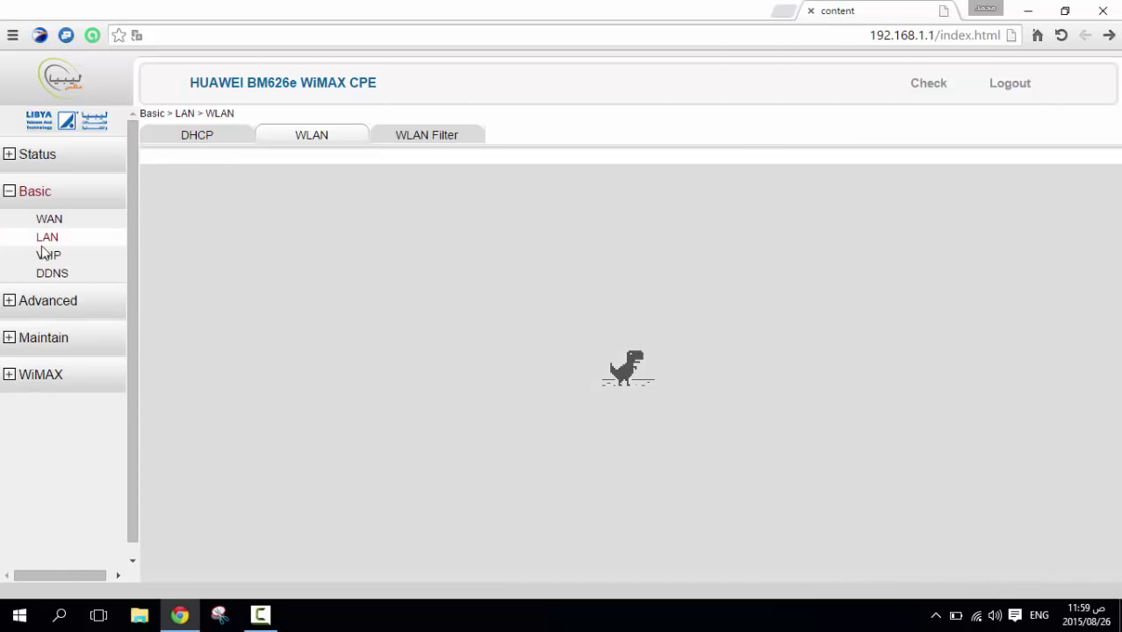
Reopen the WLAN settings and apply Mixed WPA2/WPA-PSK as the Security Configure option
{"action": "left_click", "coordinate": [44, 255]}
{"action": "left_click", "coordinate": [48, 237]}
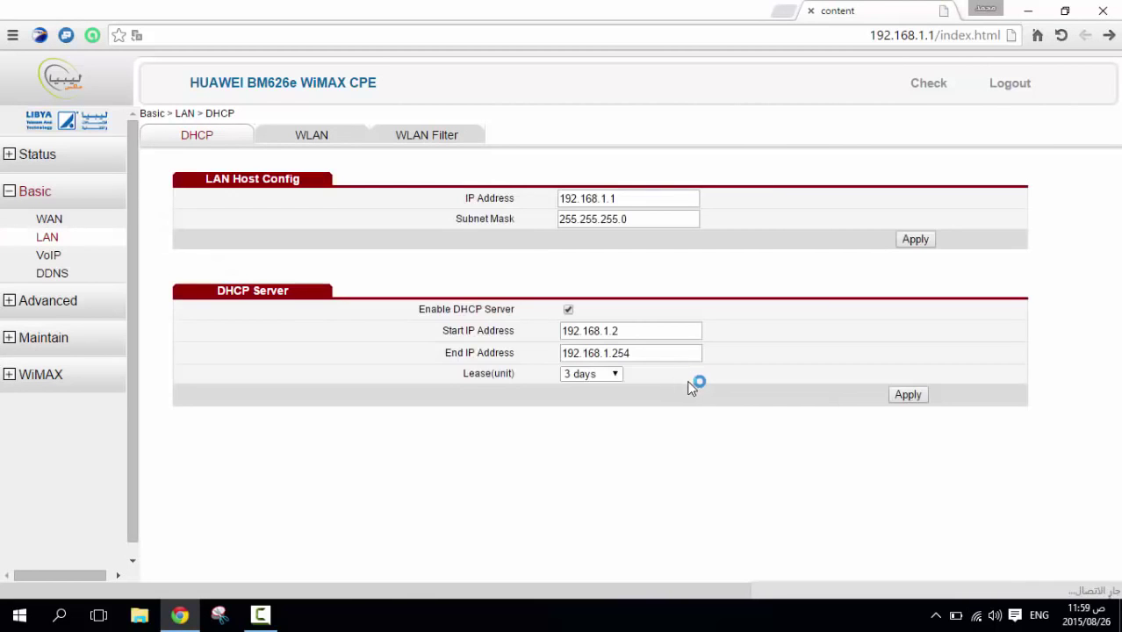
{"action": "left_click", "coordinate": [299, 139]}
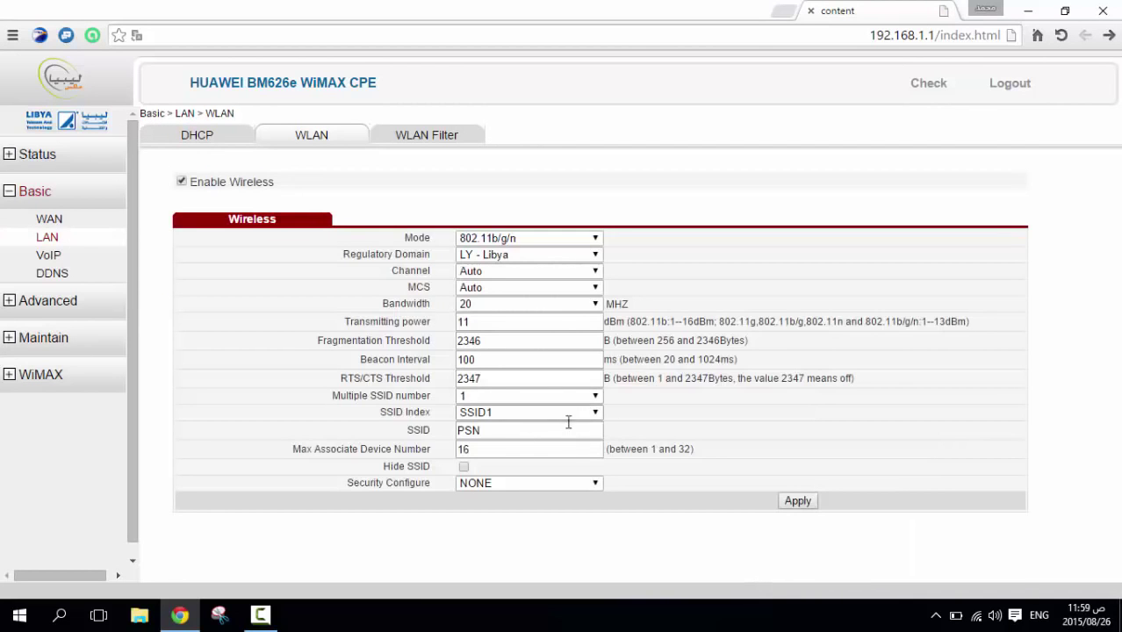
{"action": "left_click", "coordinate": [552, 485]}
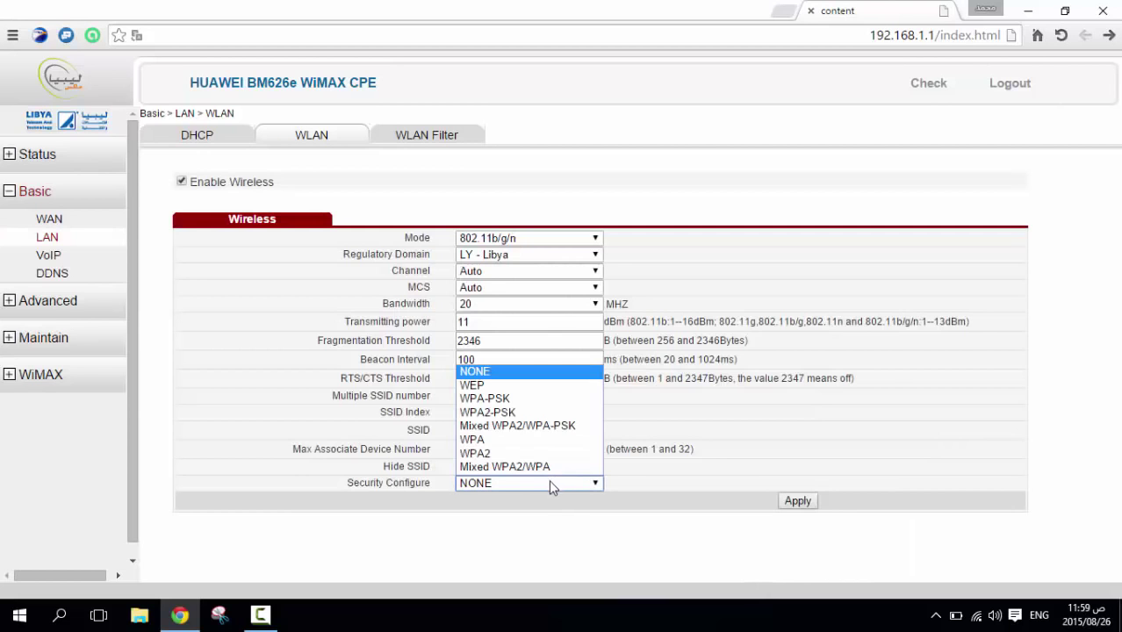
{"action": "left_click", "coordinate": [518, 426]}
{"action": "left_click", "coordinate": [793, 555]}
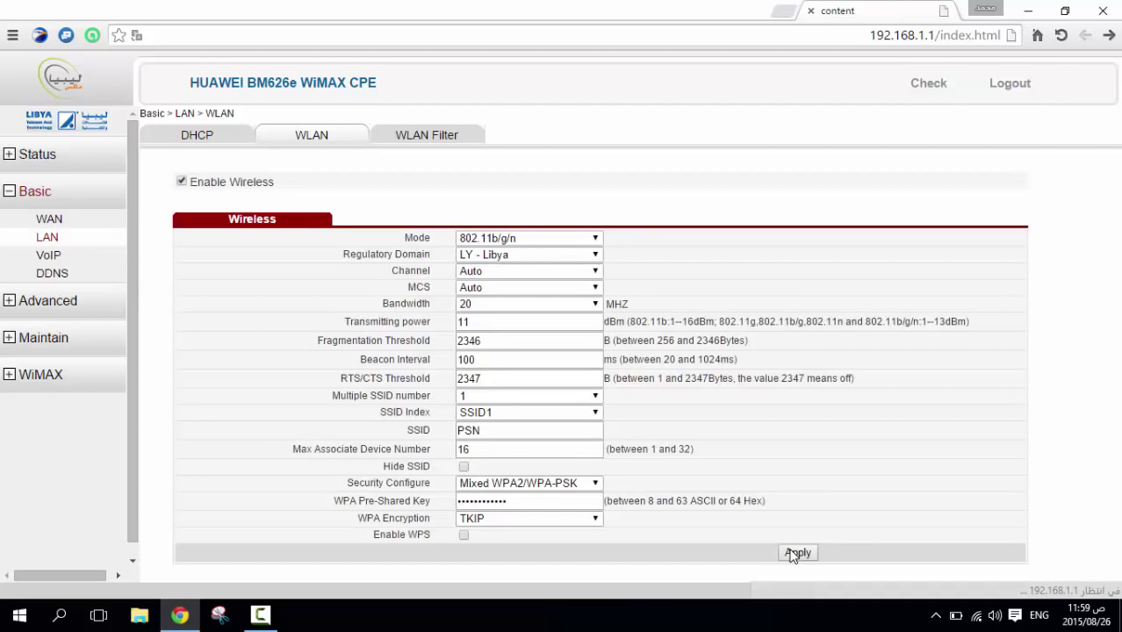
Select the PSN Wi-Fi network among the available networks and request its security key entry
{"action": "double_click", "coordinate": [520, 428]}
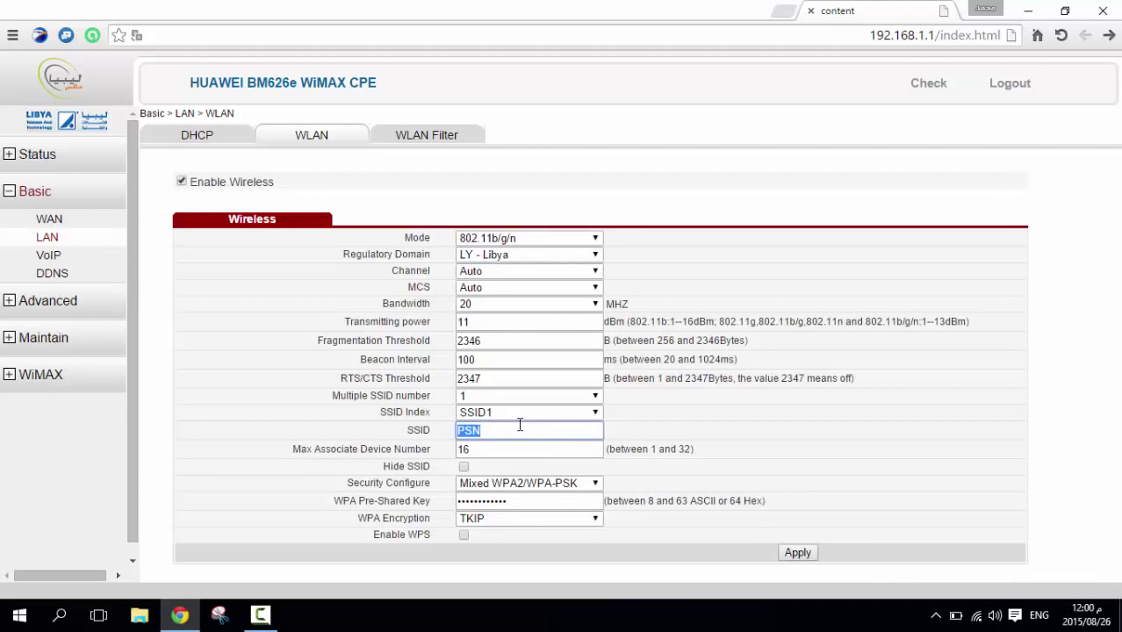
{"action": "left_click", "coordinate": [977, 618]}
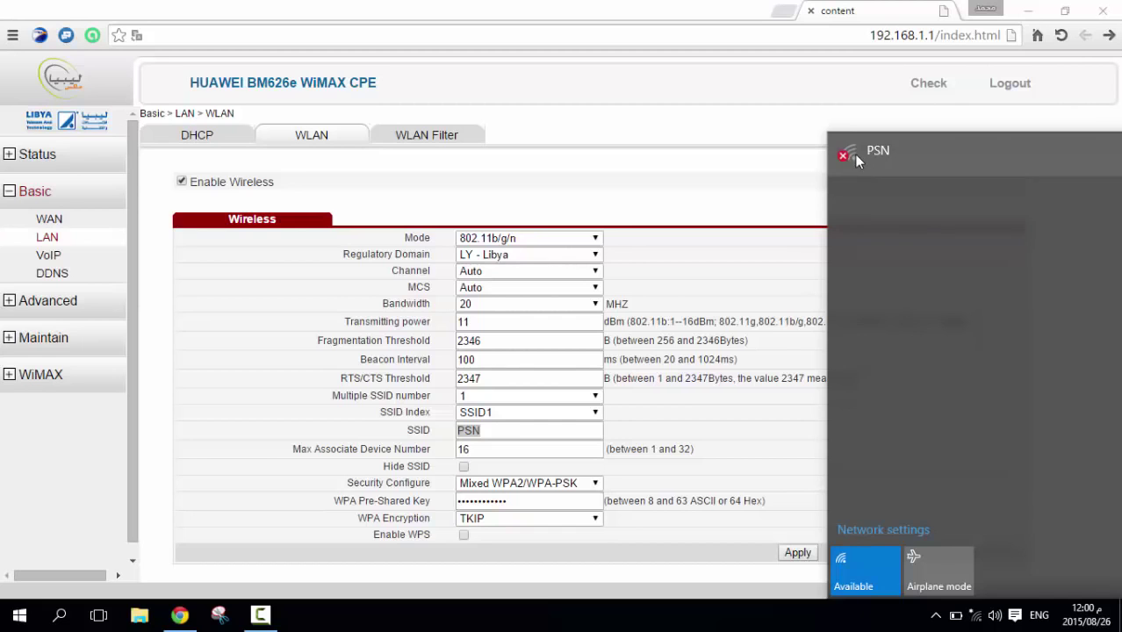
{"action": "left_click", "coordinate": [855, 158]}
{"action": "left_click", "coordinate": [1005, 203]}
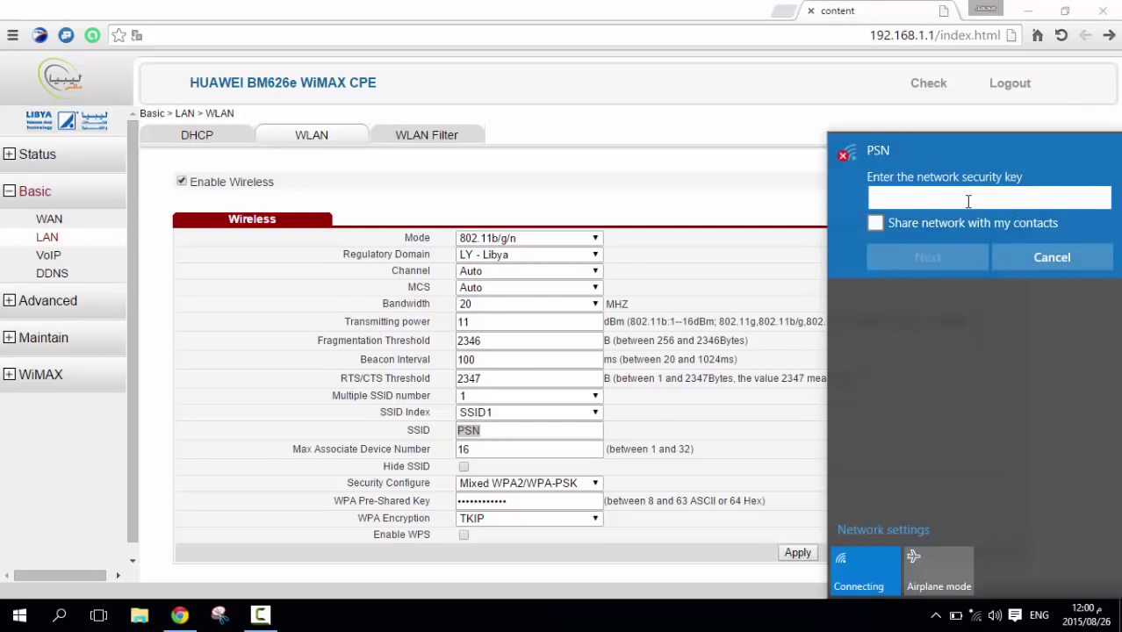
{"action": "type", "text": "aaaaaaaaaa"}
{"action": "key", "text": "BackSpace"}
{"action": "key", "text": "BackSpace"}
{"action": "key", "text": "BackSpace"}
{"action": "key", "text": "BackSpace"}
{"action": "key", "text": "BackSpace"}
{"action": "key", "text": "BackSpace"}
{"action": "key", "text": "BackSpace"}
{"action": "key", "text": "BackSpace"}
{"action": "key", "text": "BackSpace"}
{"action": "key", "text": "BackSpace"}
Enter the network security key to join PSN and allow the PC to be discoverable on this network
{"action": "type", "text": "a"}
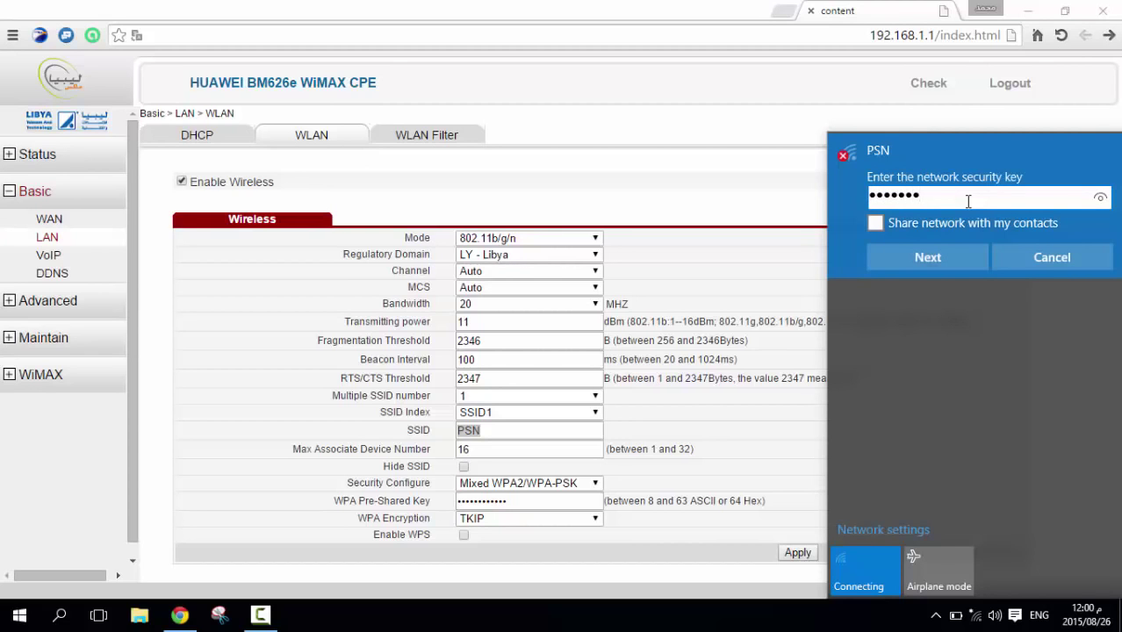
{"action": "type", "text": "aaaaaaaaaaaa"}
{"action": "key", "text": "Return"}
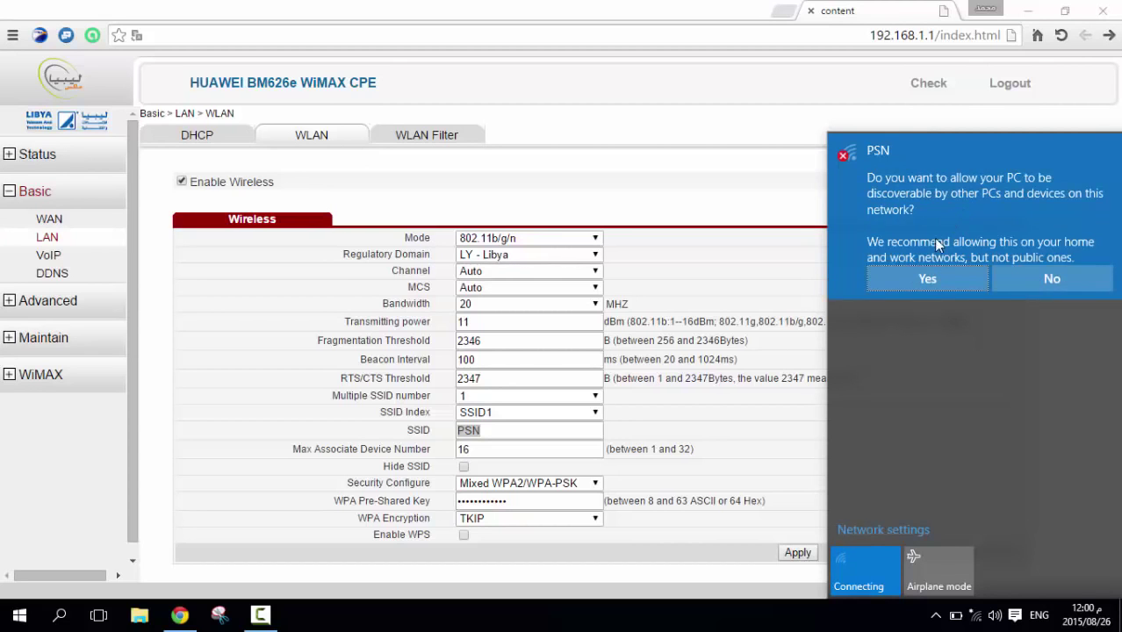
{"action": "left_click", "coordinate": [928, 277]}
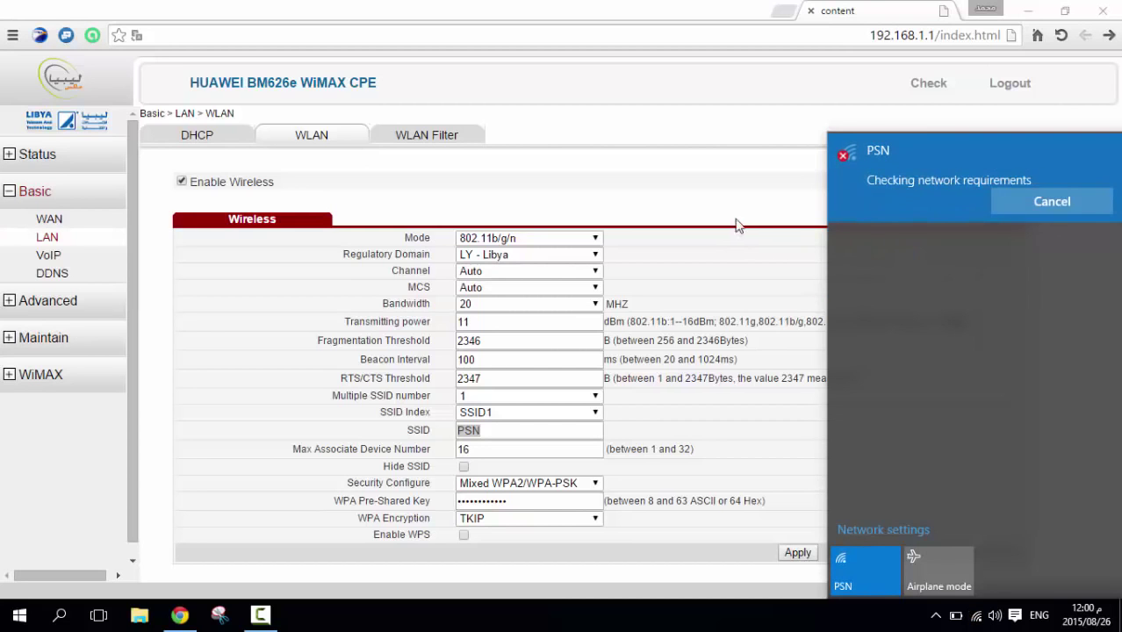
{"action": "left_click", "coordinate": [821, 180]}
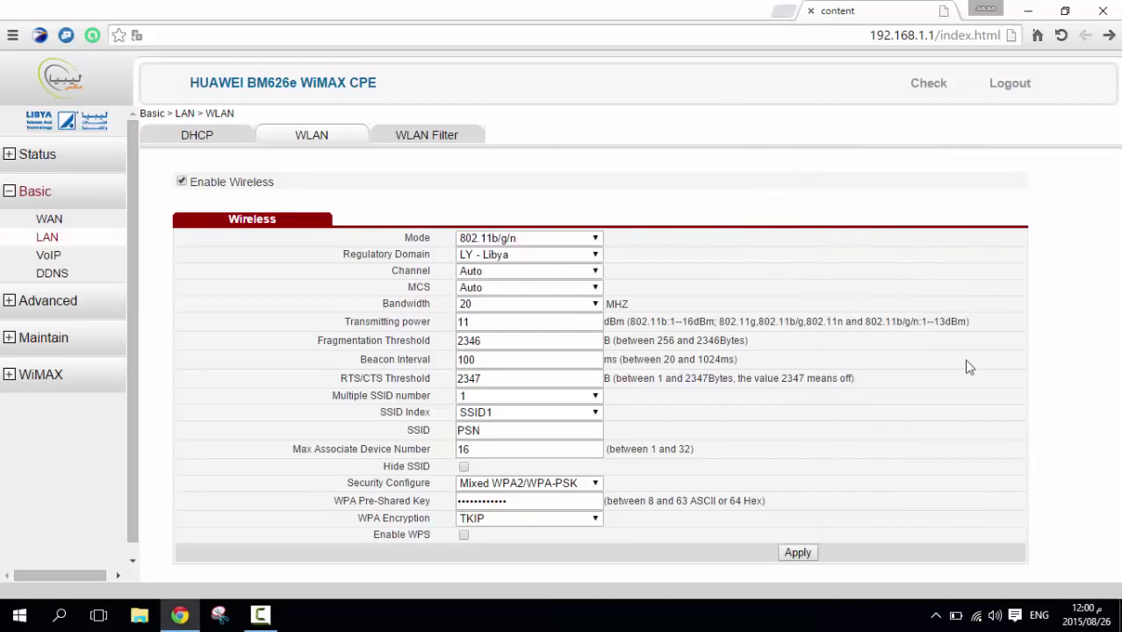